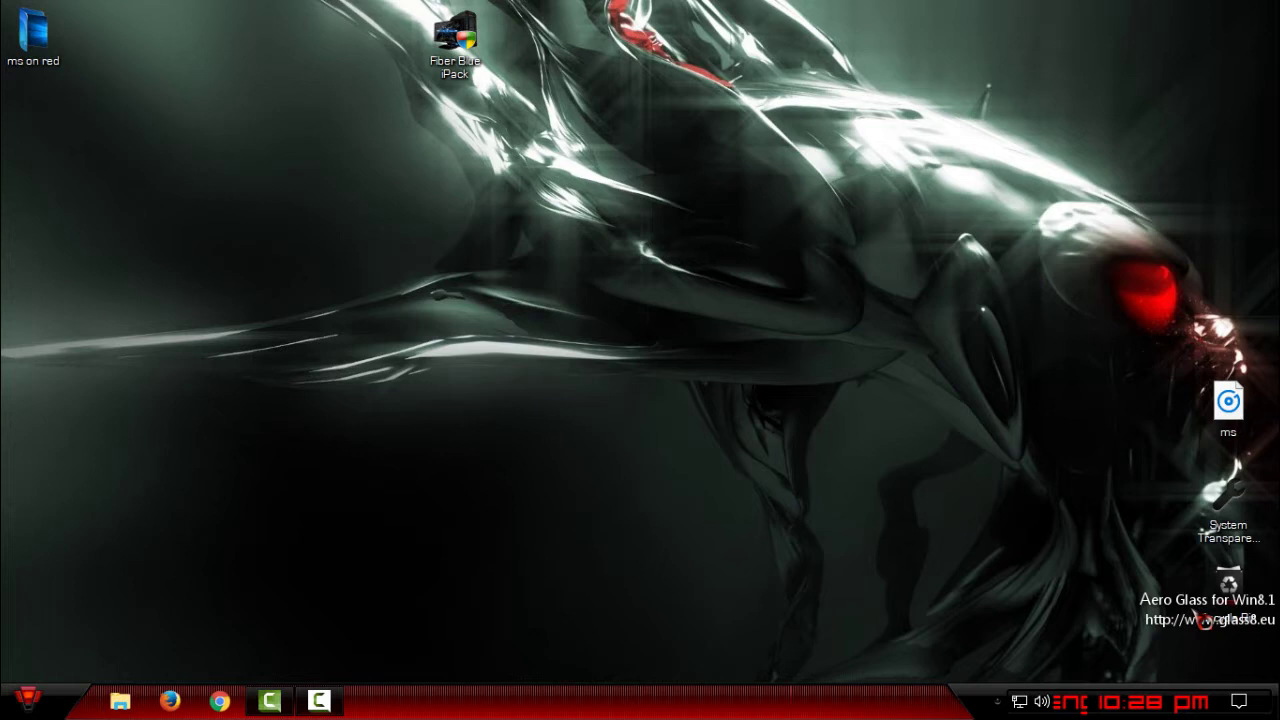
Run the Fiber Blue iPack installer, accept the agreement, patch all files and agree to make a restore point.
click(448, 80)
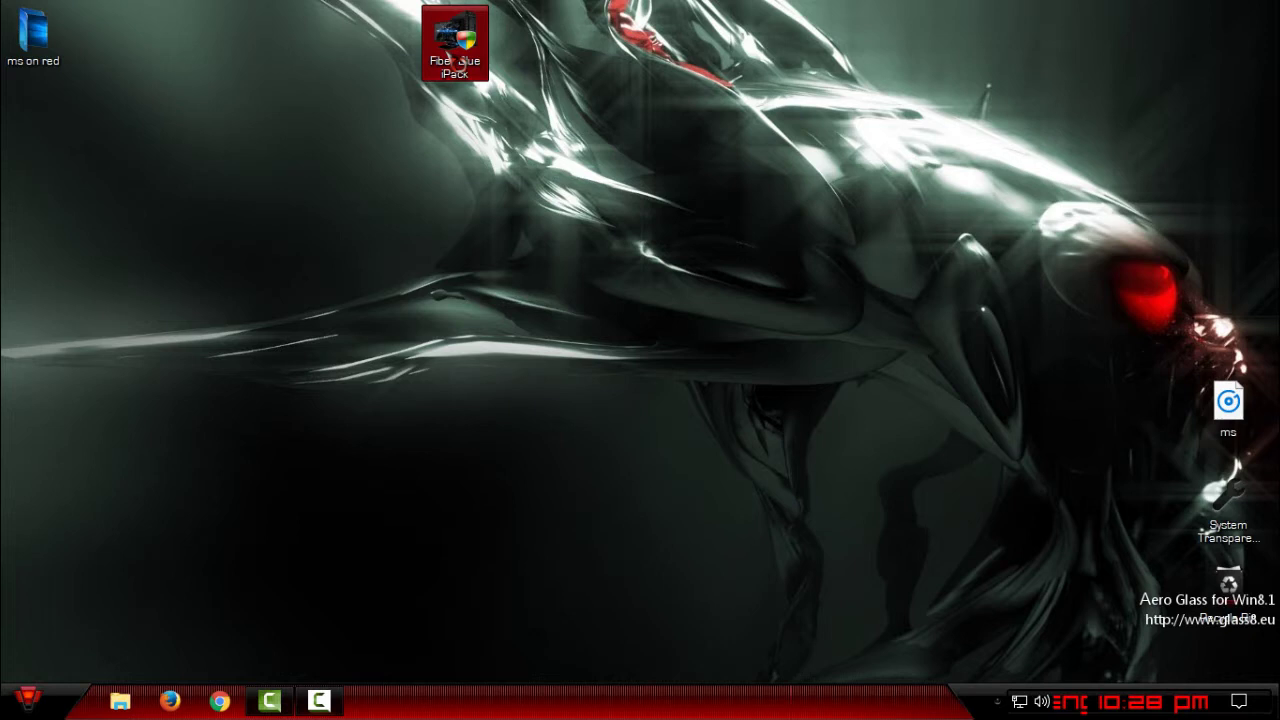
click(568, 487)
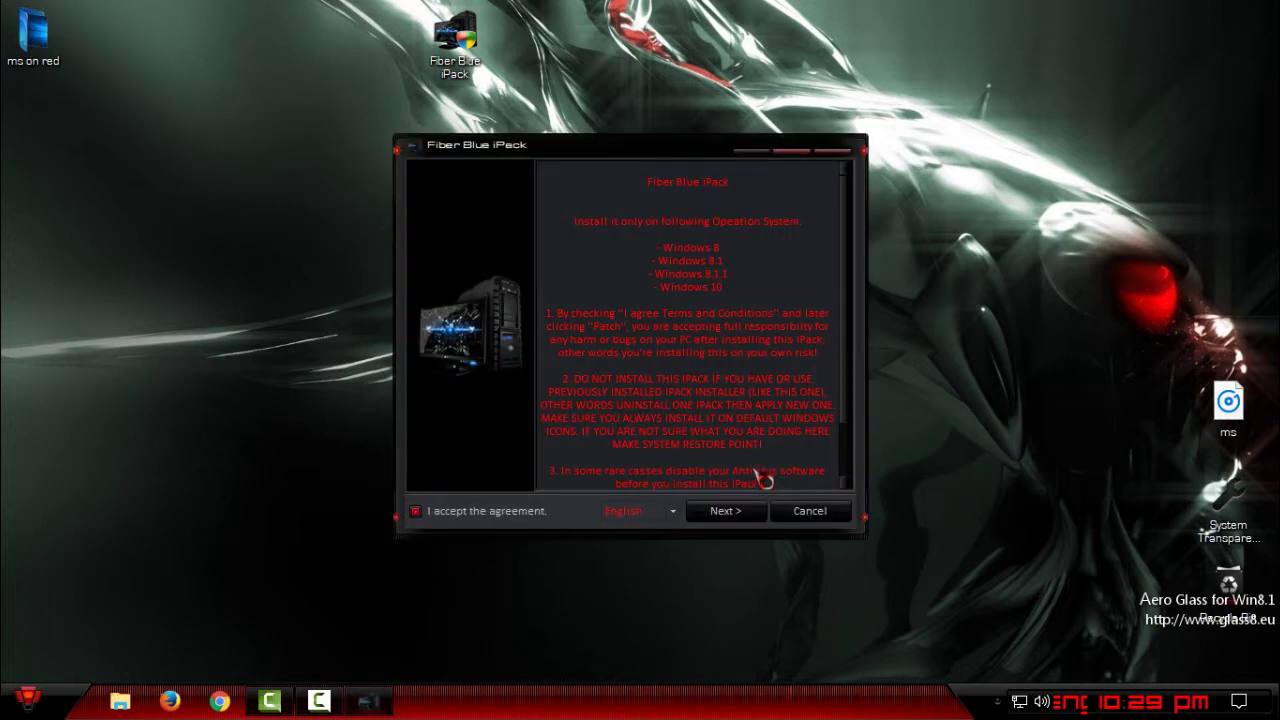
key(Return)
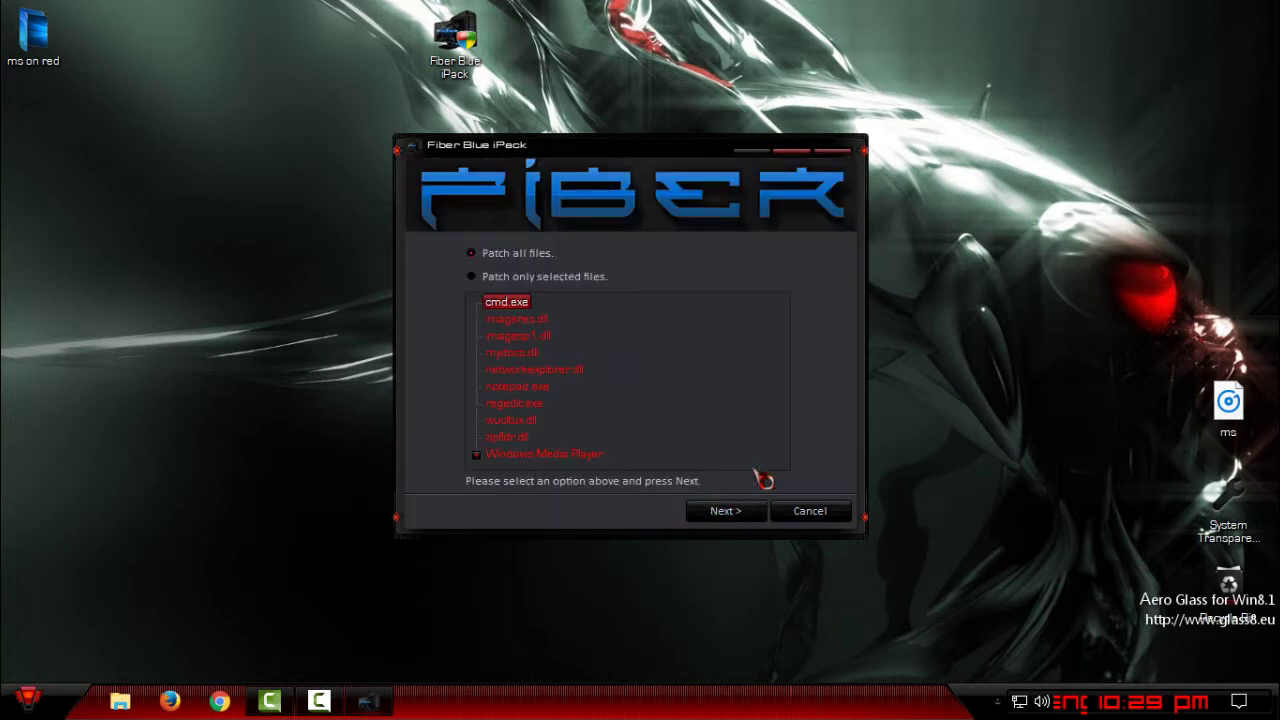
key(Return)
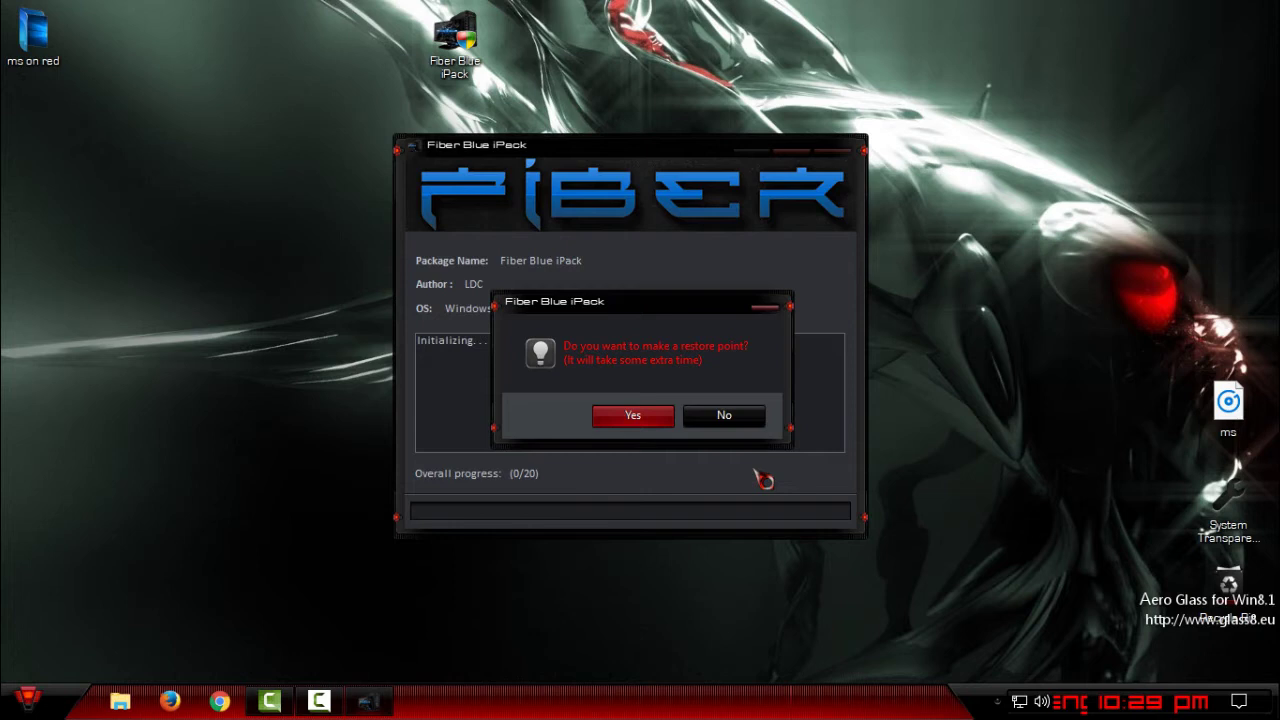
key(Return)
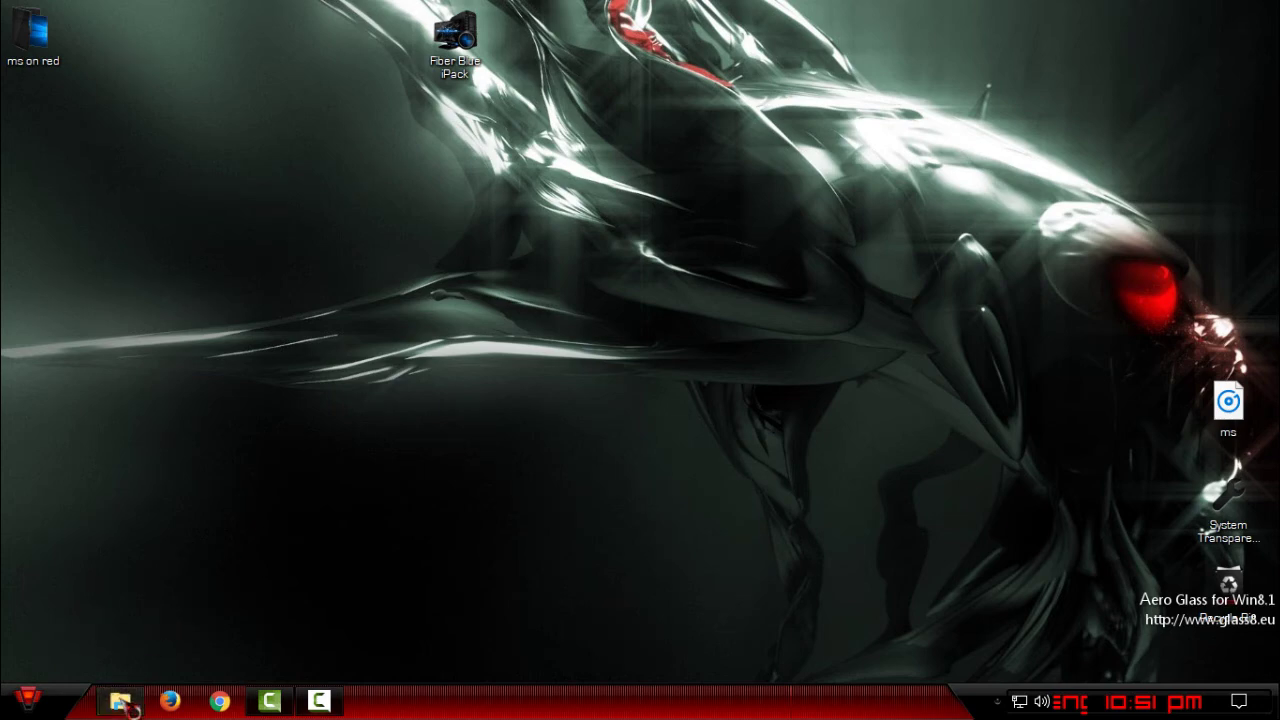
Open This PC and inspect the patched drive icons at extra large size and at roughly medium size.
click(120, 702)
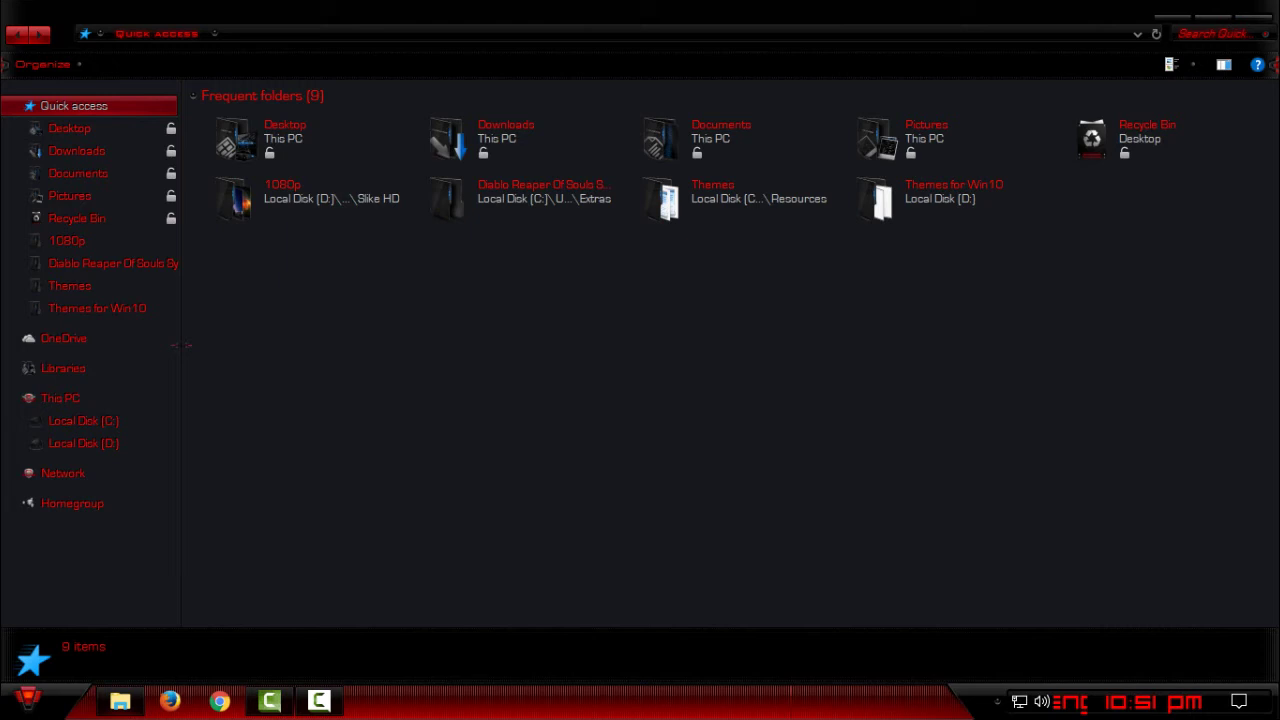
click(52, 397)
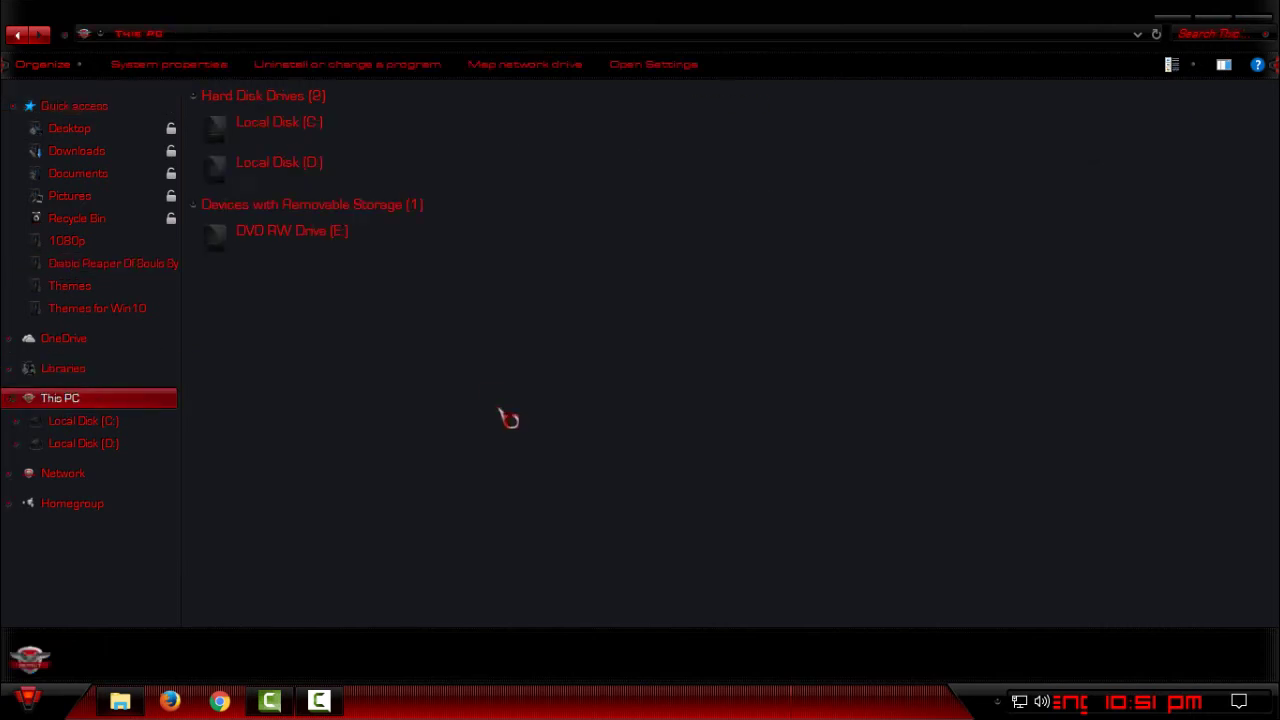
click(1180, 64)
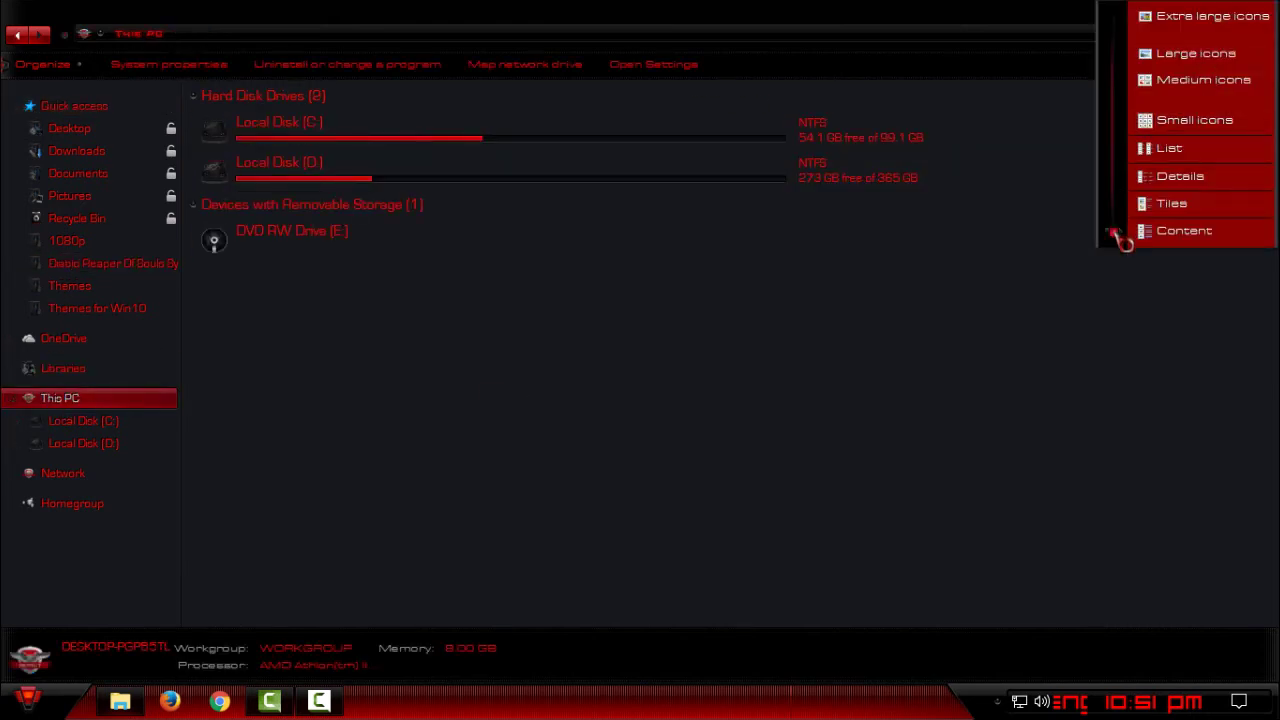
drag(1116, 235, 1132, 30)
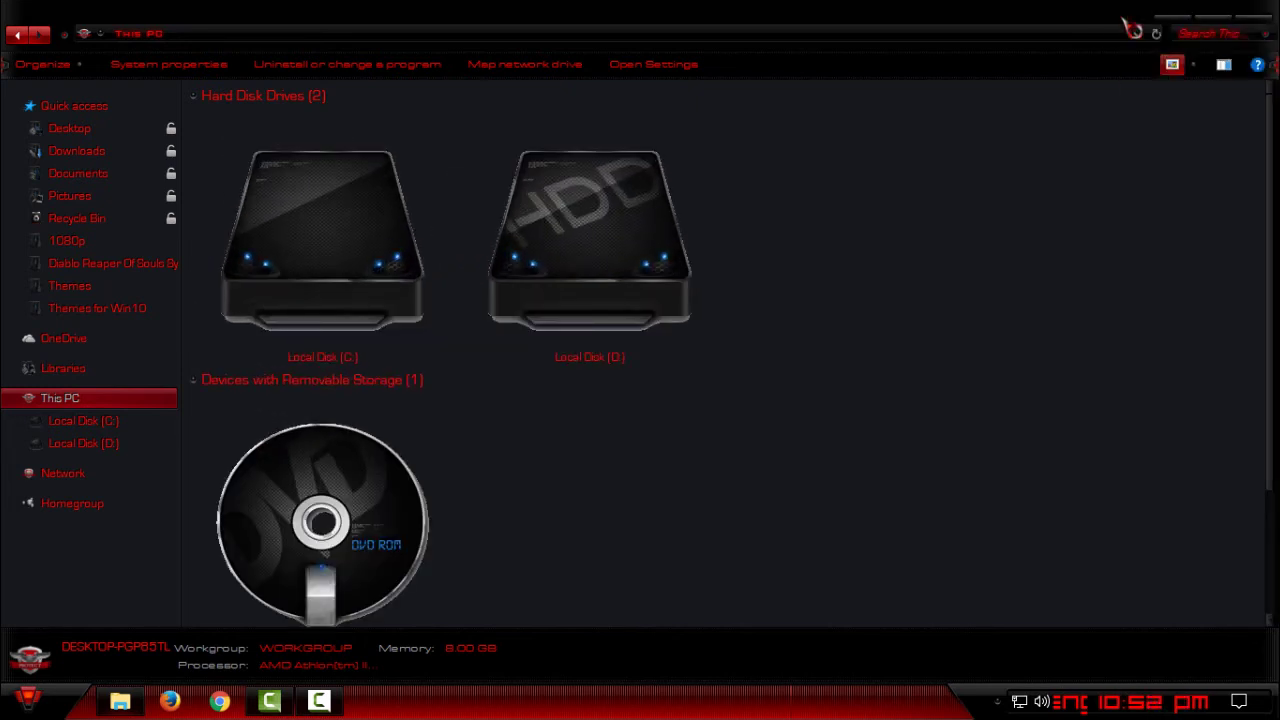
click(1185, 62)
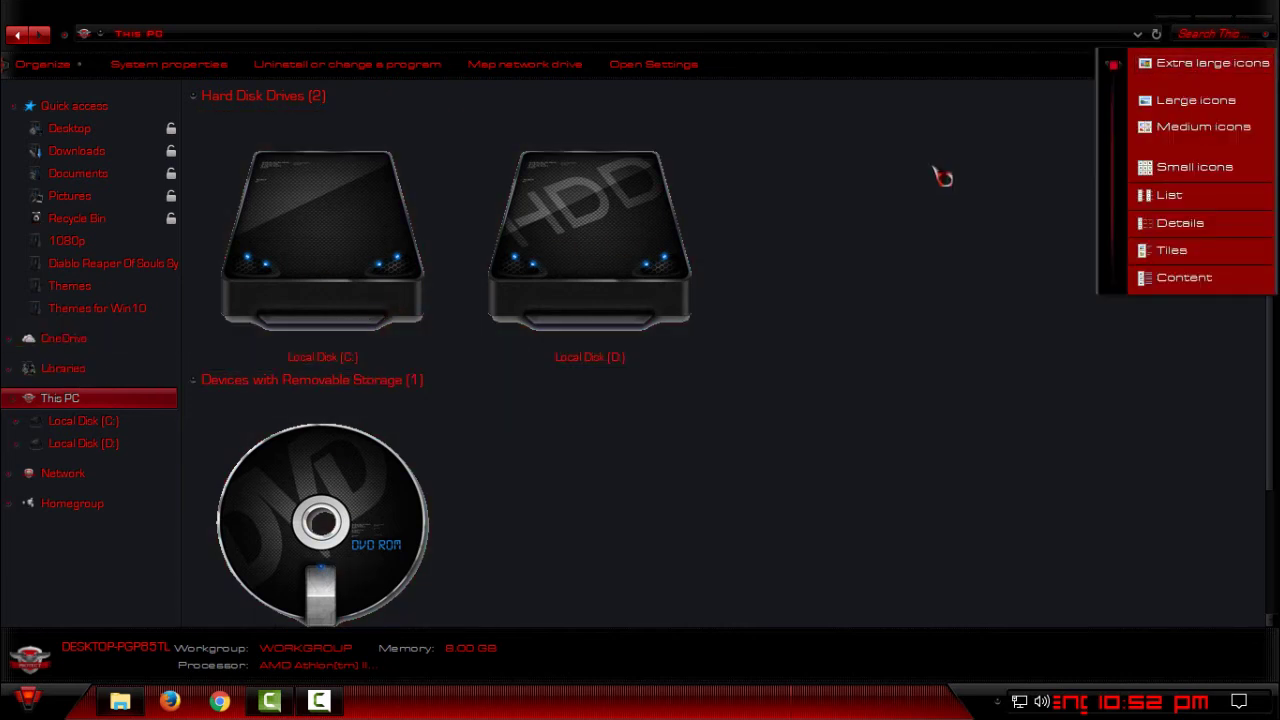
drag(1115, 63, 1130, 118)
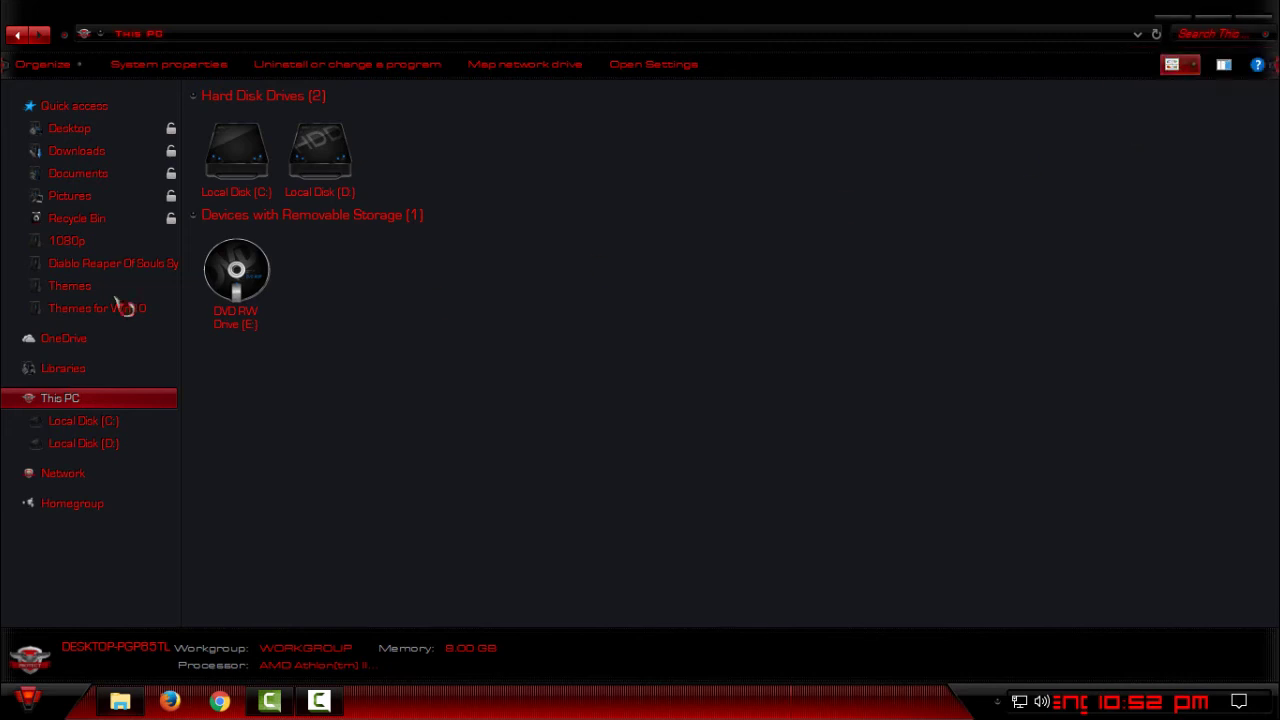
Browse Documents, Downloads and Local Disk (D:) to look at the patched folder icons.
click(45, 178)
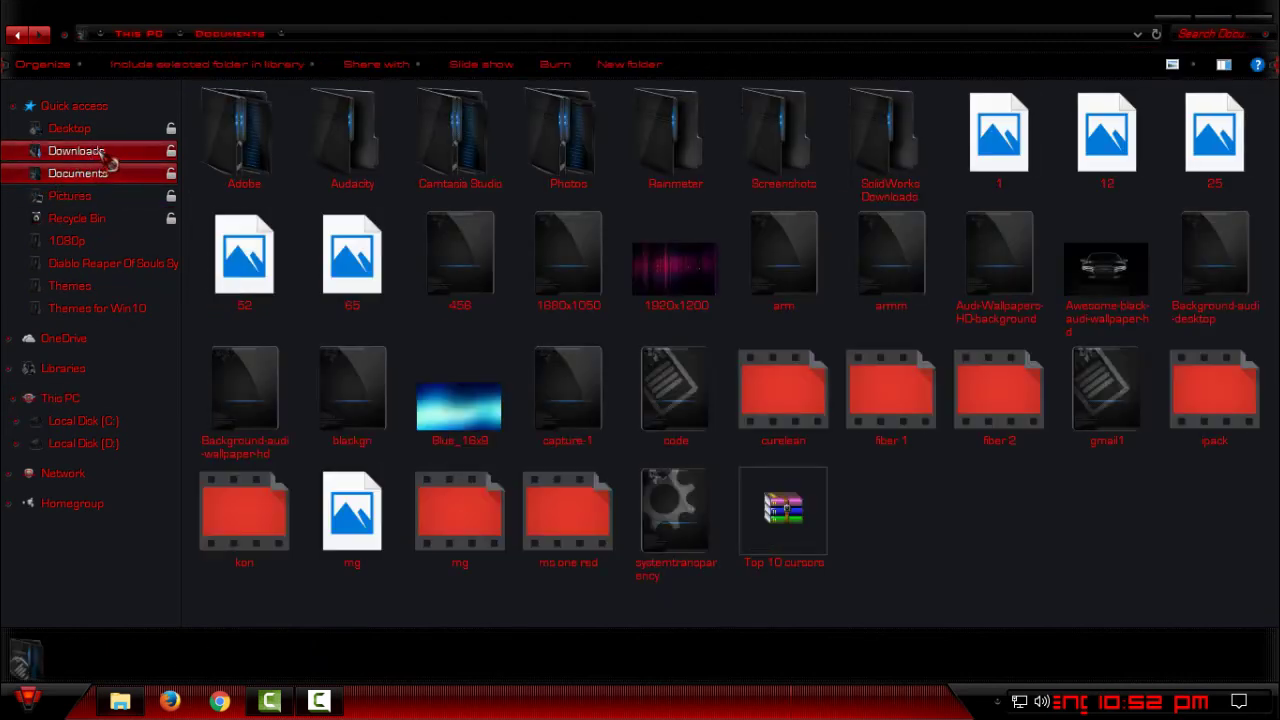
click(108, 152)
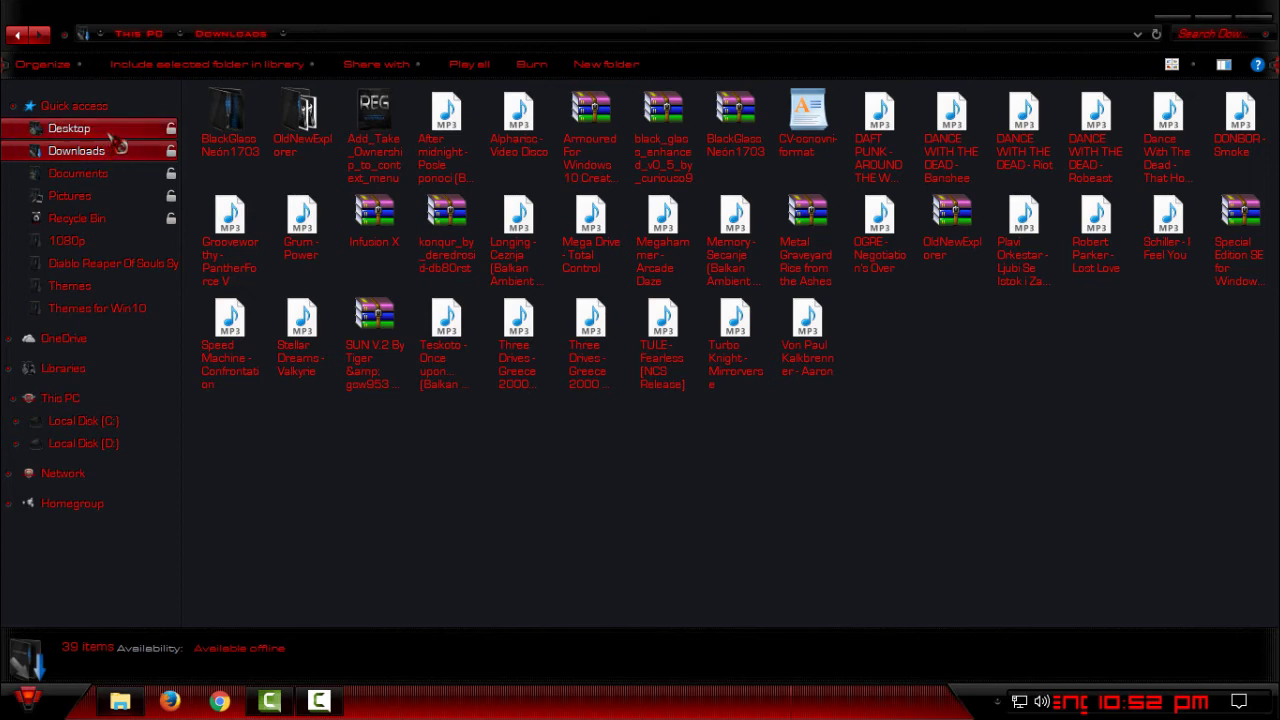
click(115, 452)
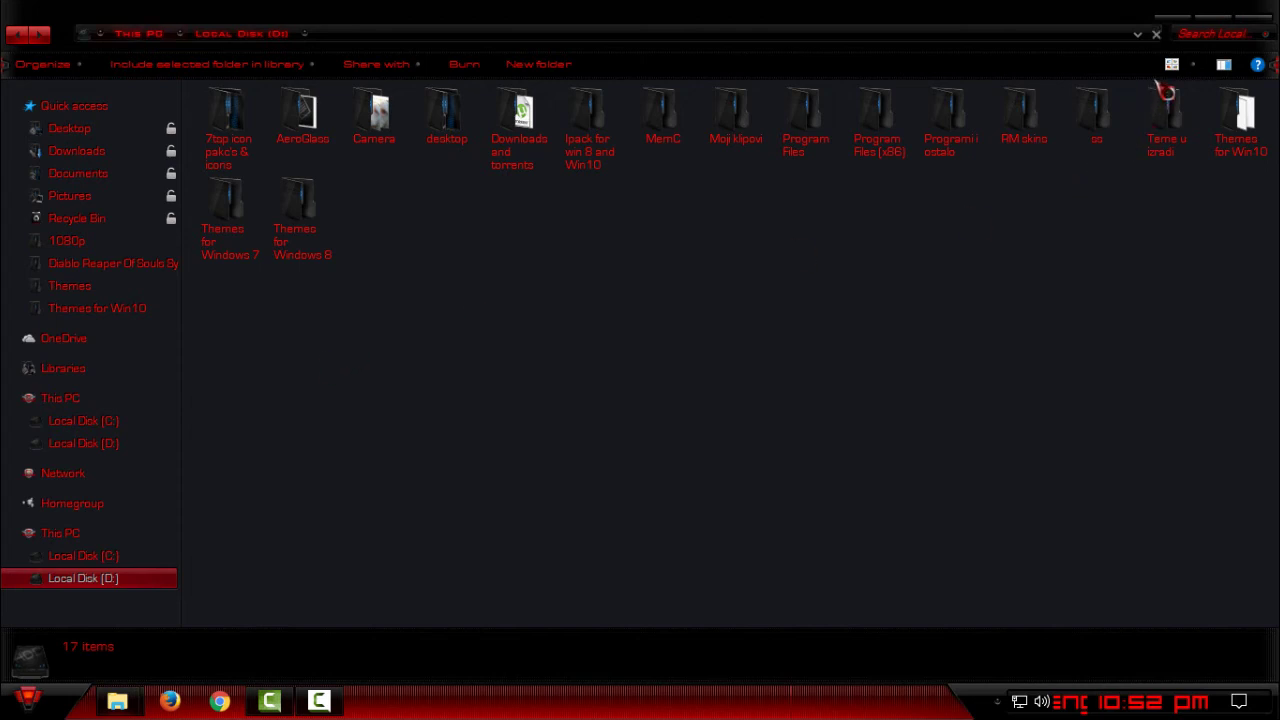
Show the folders of Local Disk (D:) as large icons and refresh the view.
click(1195, 64)
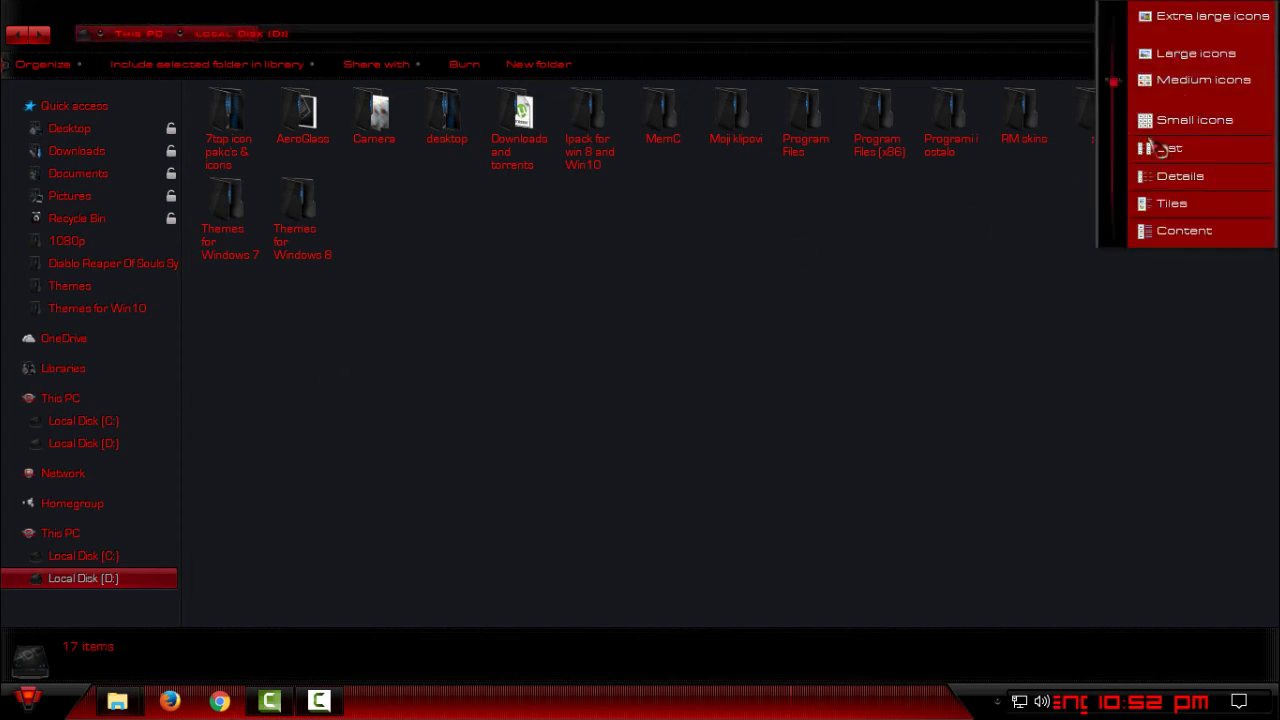
drag(1130, 88, 1130, 52)
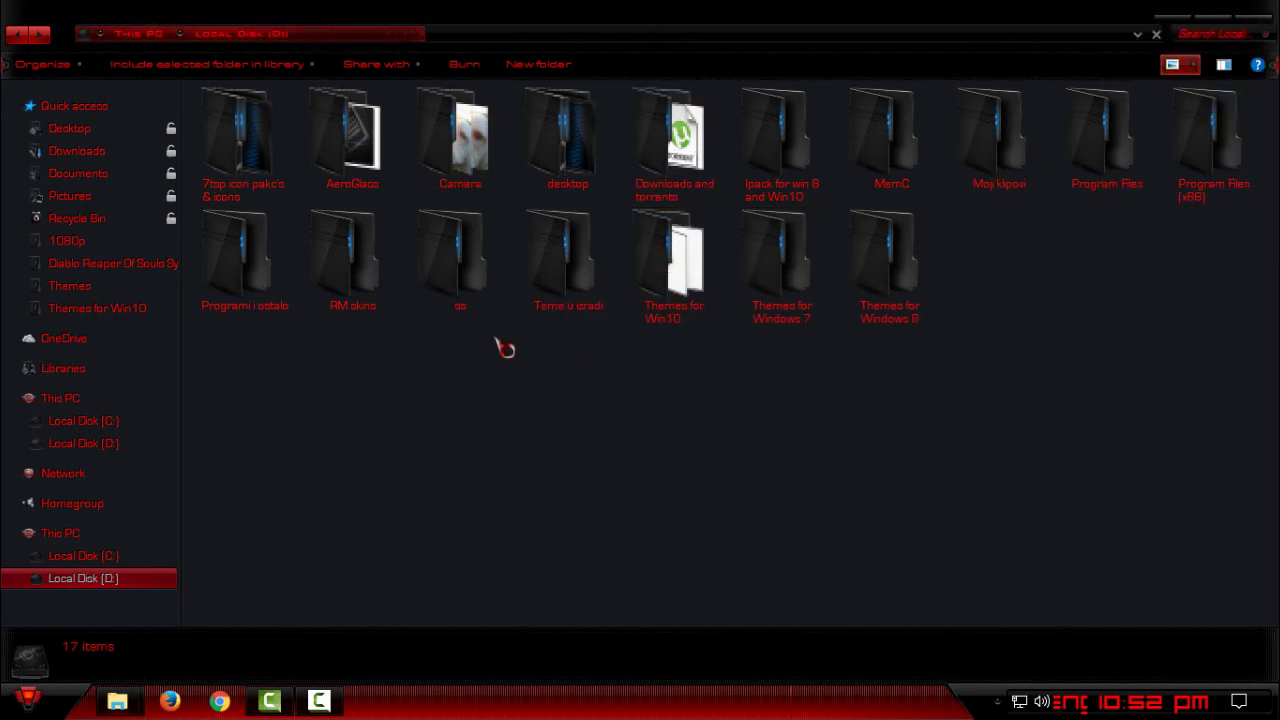
right_click(1057, 286)
click(1078, 367)
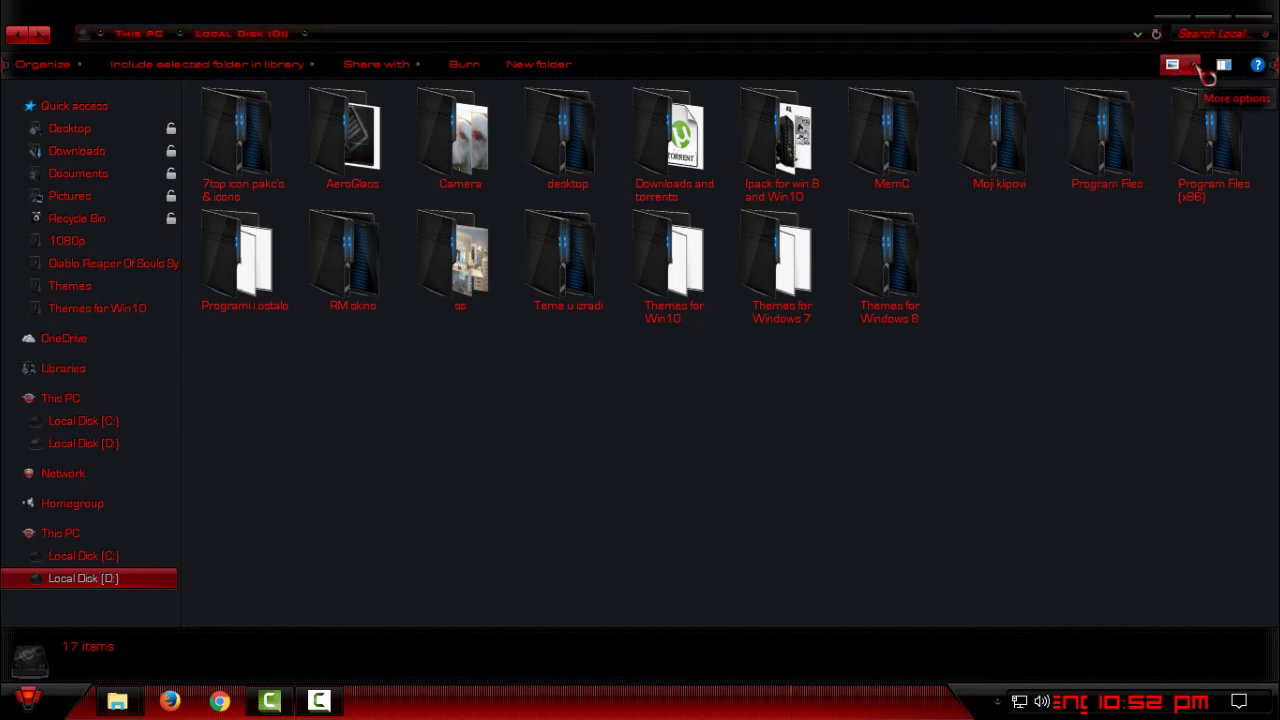
Set the Local Disk (D:) view to medium icons and close the file window.
click(1192, 66)
drag(1112, 64, 1120, 104)
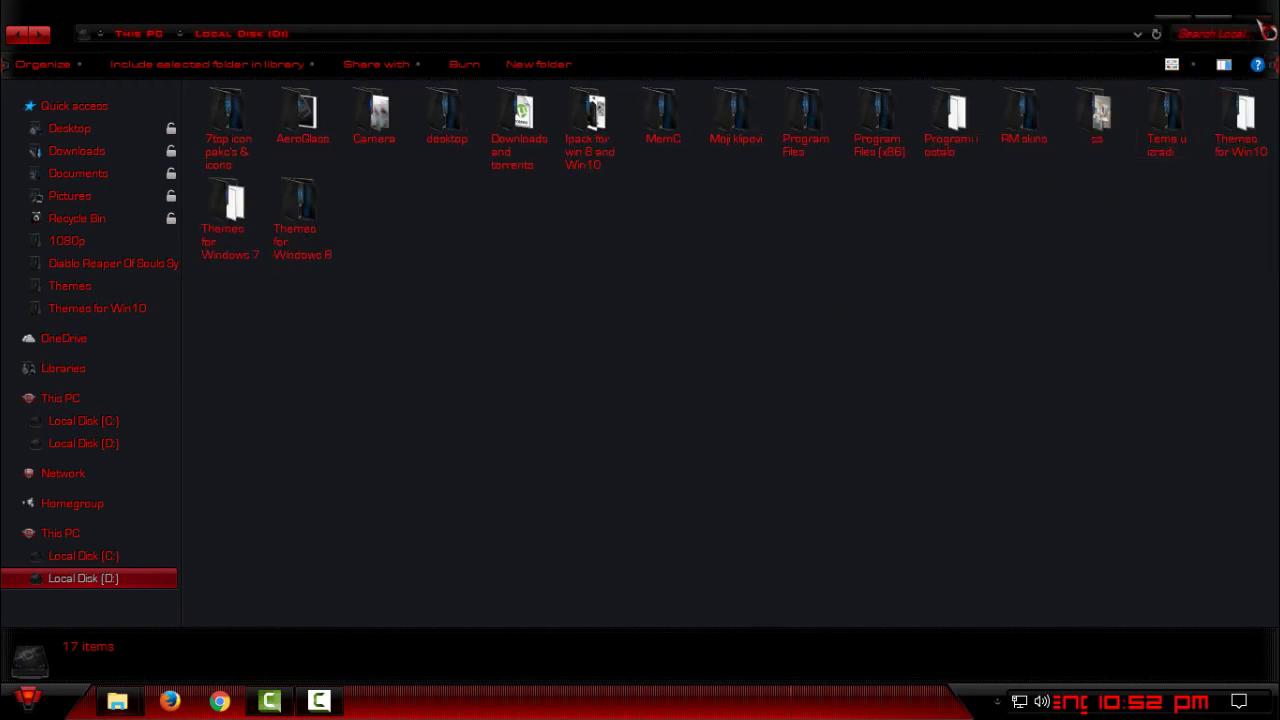
click(76, 150)
click(1265, 16)
Refresh the desktop.
right_click(355, 210)
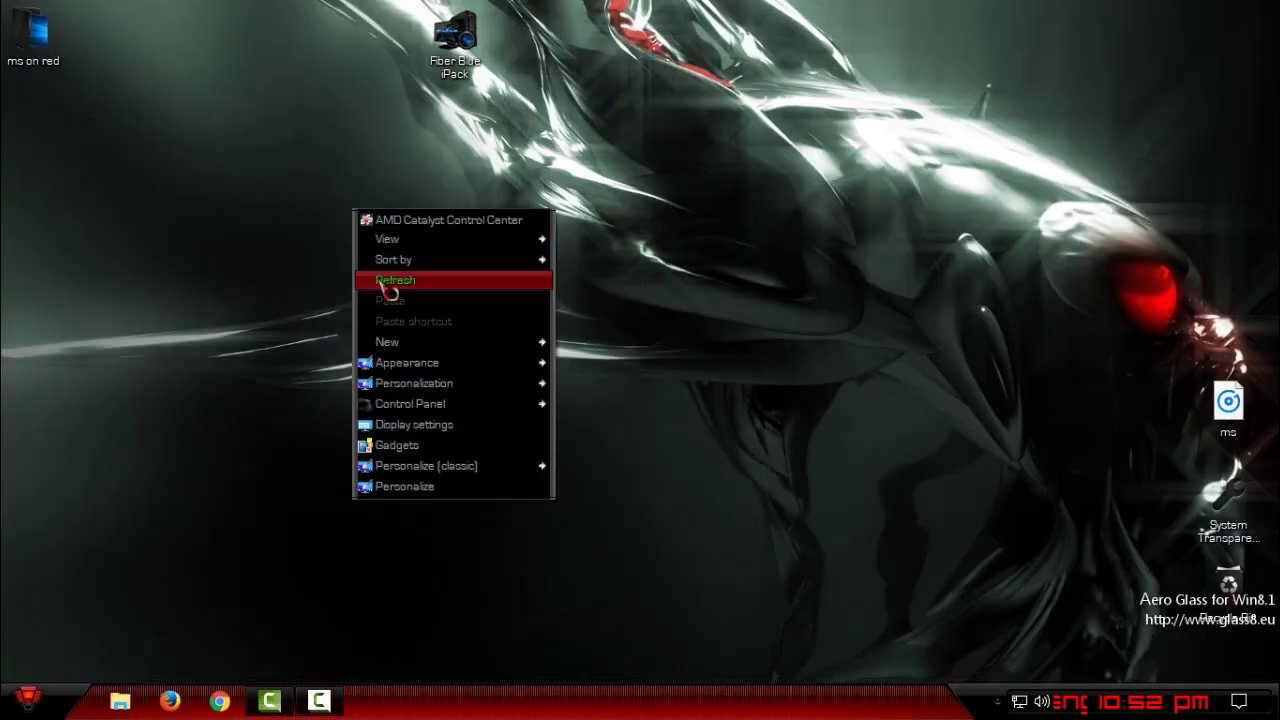
click(385, 280)
Open the Fiber Blue iPack uninstaller from Programs and Features to view its restore options, and cancel it without uninstalling.
click(30, 703)
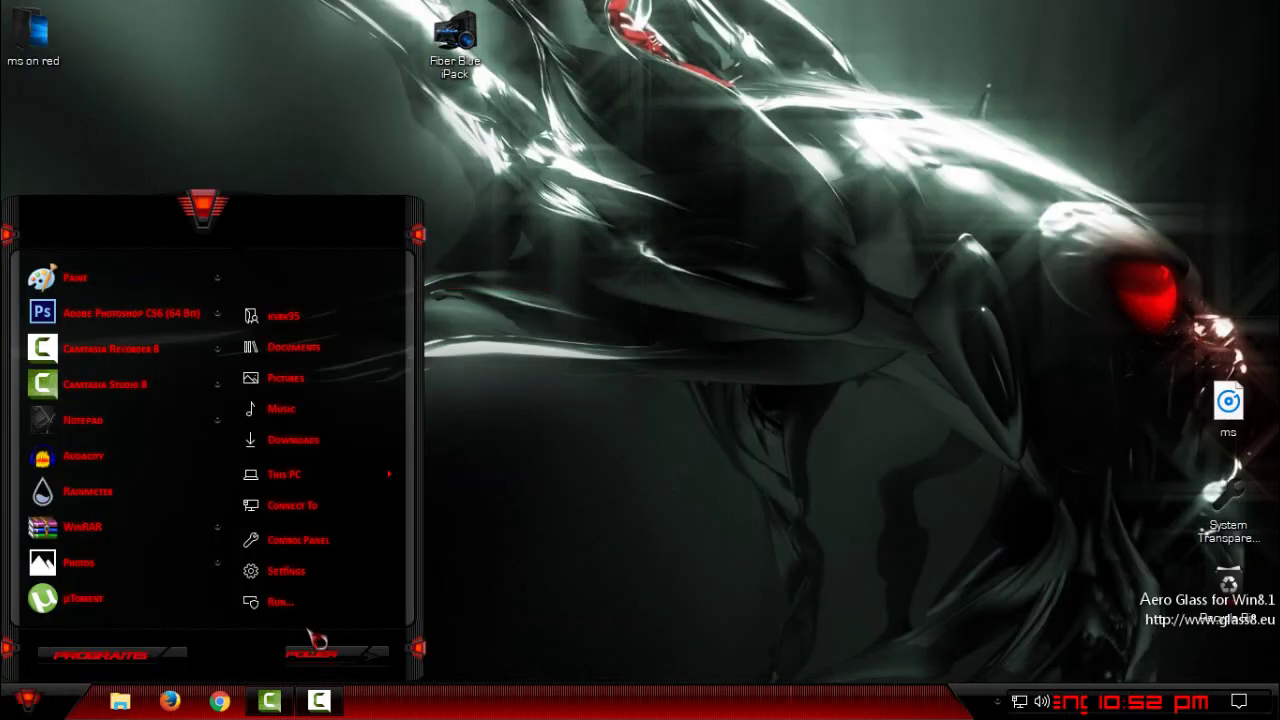
click(357, 551)
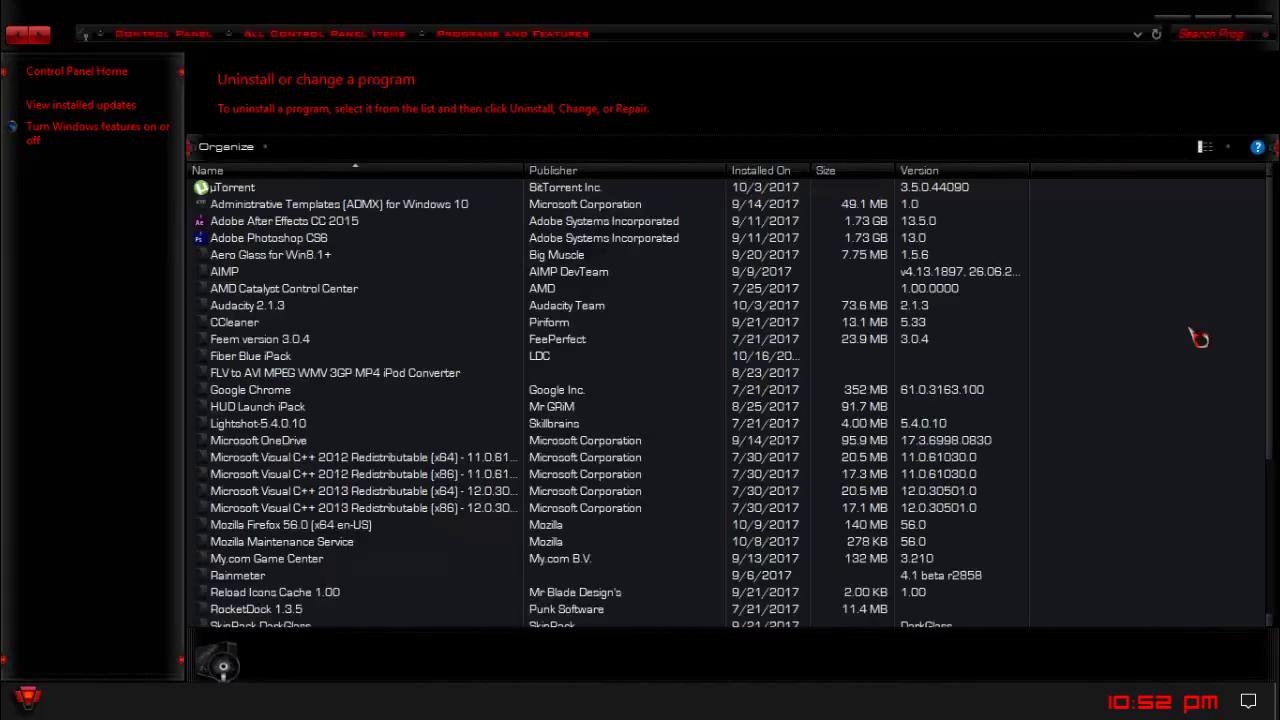
click(420, 290)
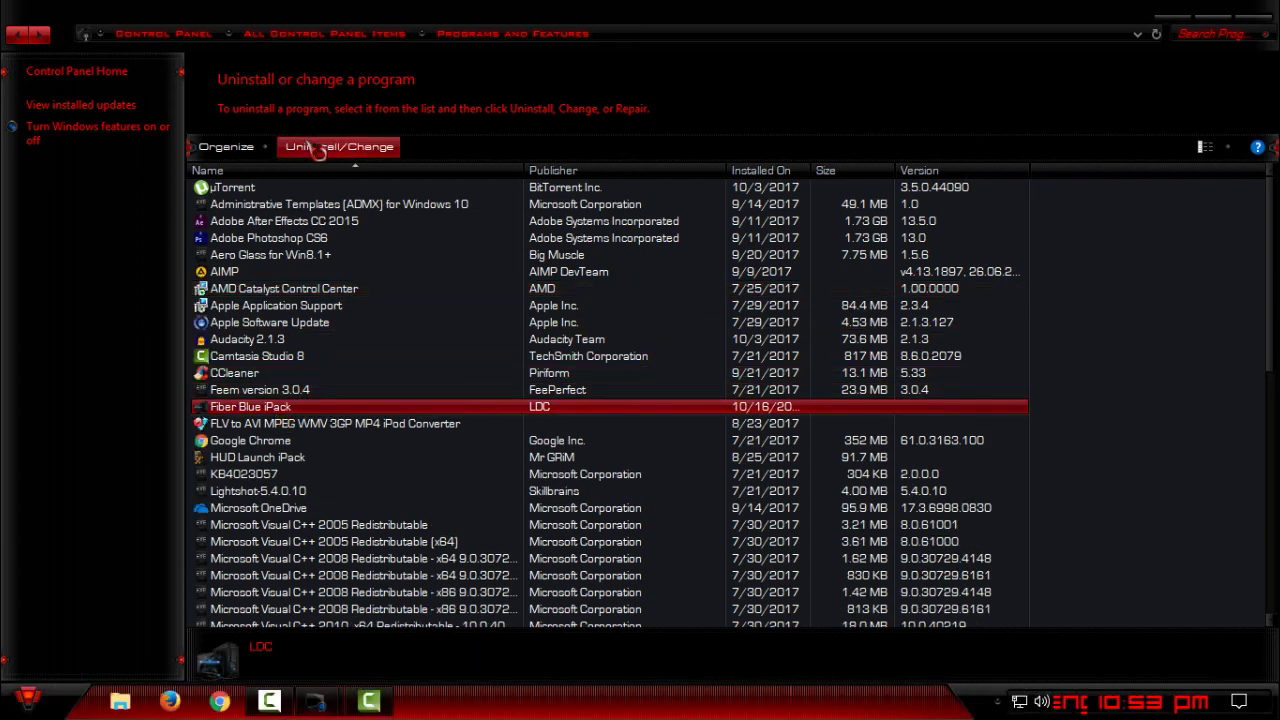
click(318, 148)
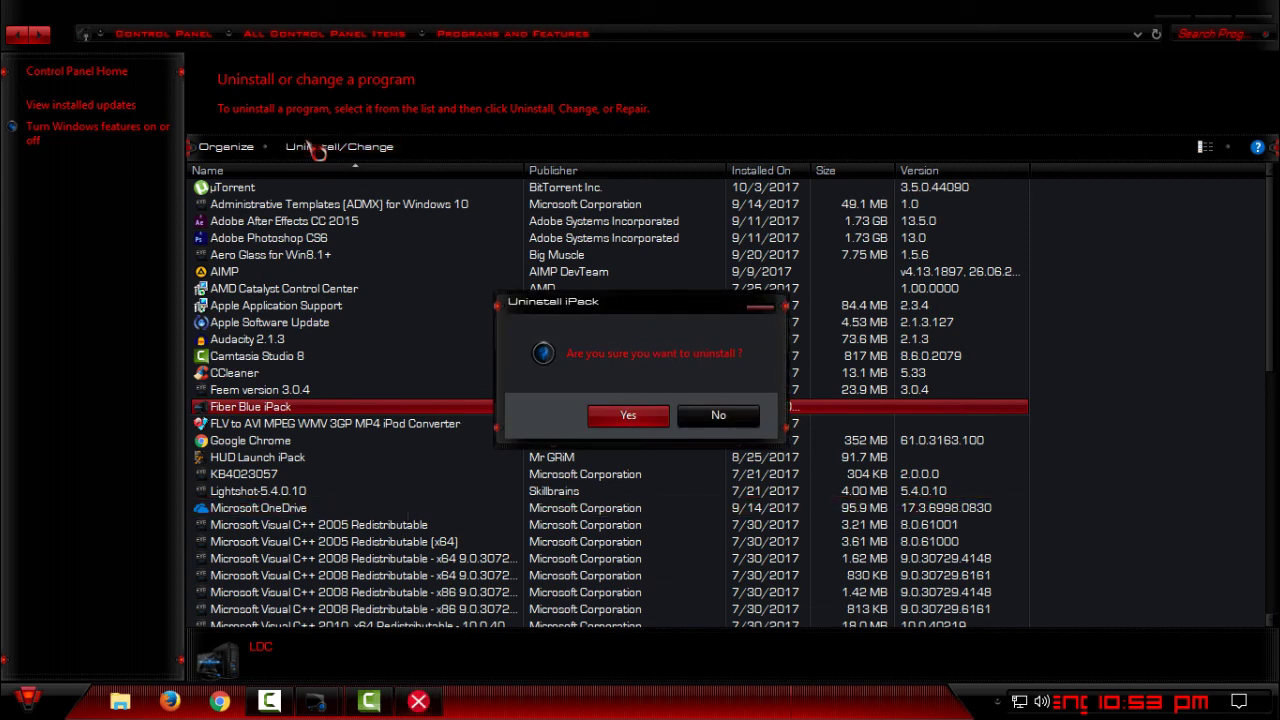
key(Return)
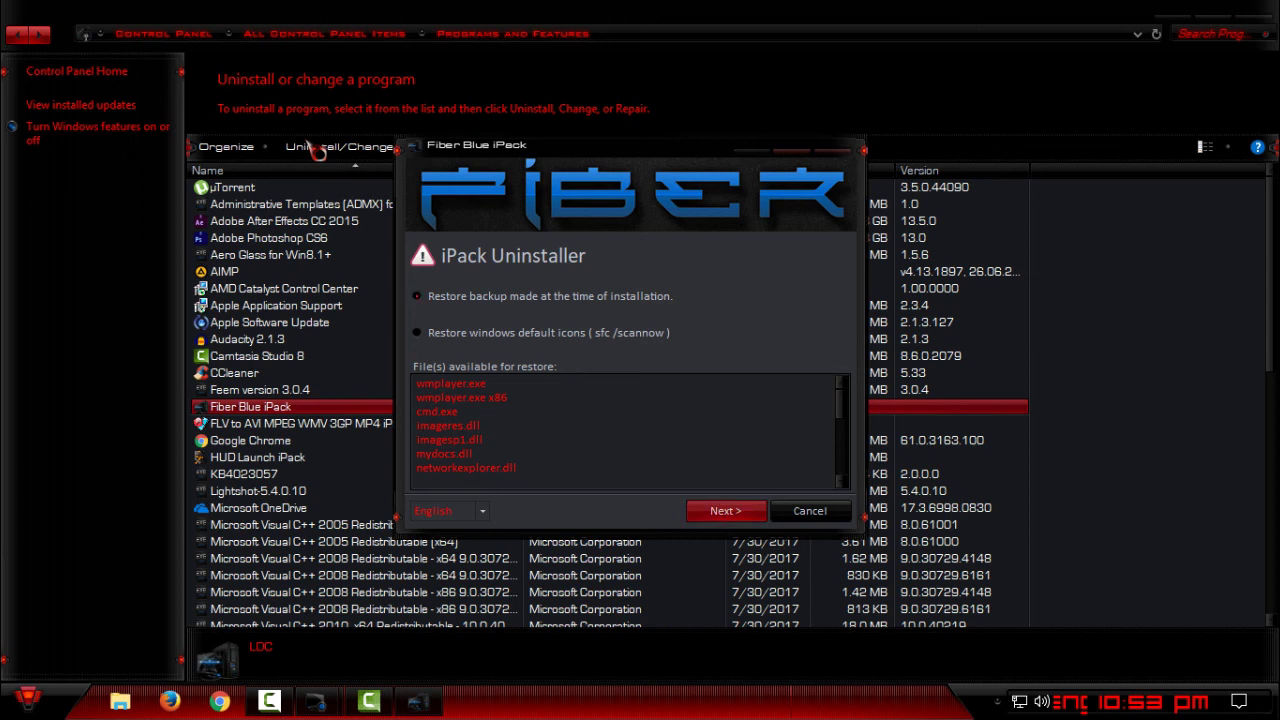
key(Tab)
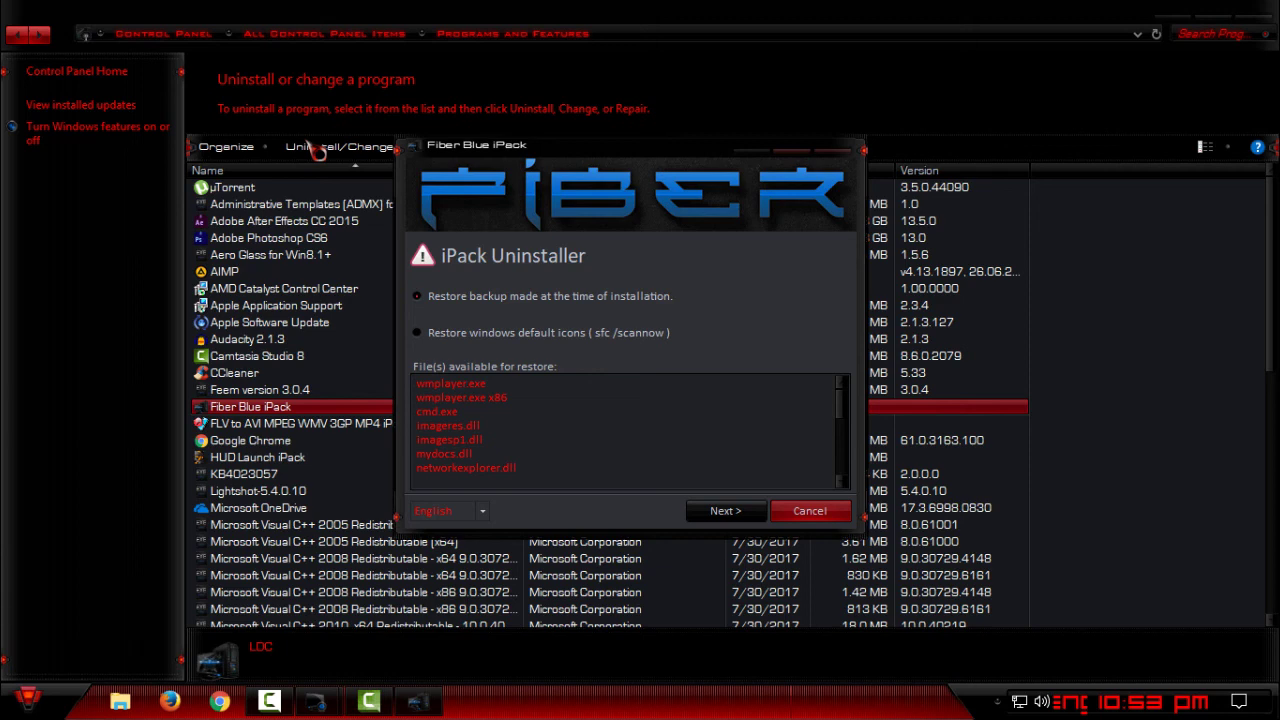
key(Return)
Leave Programs and Features, close the Control Panel and refresh the desktop.
key(alt+Left)
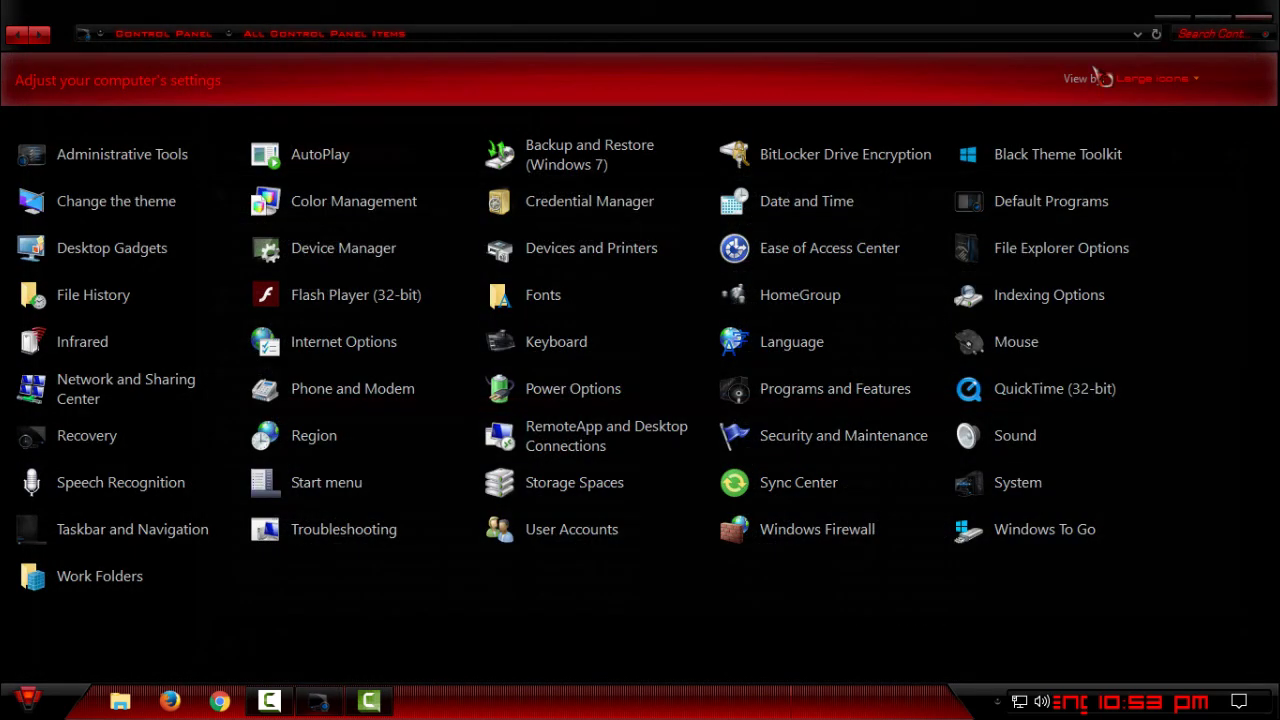
click(1256, 16)
right_click(387, 180)
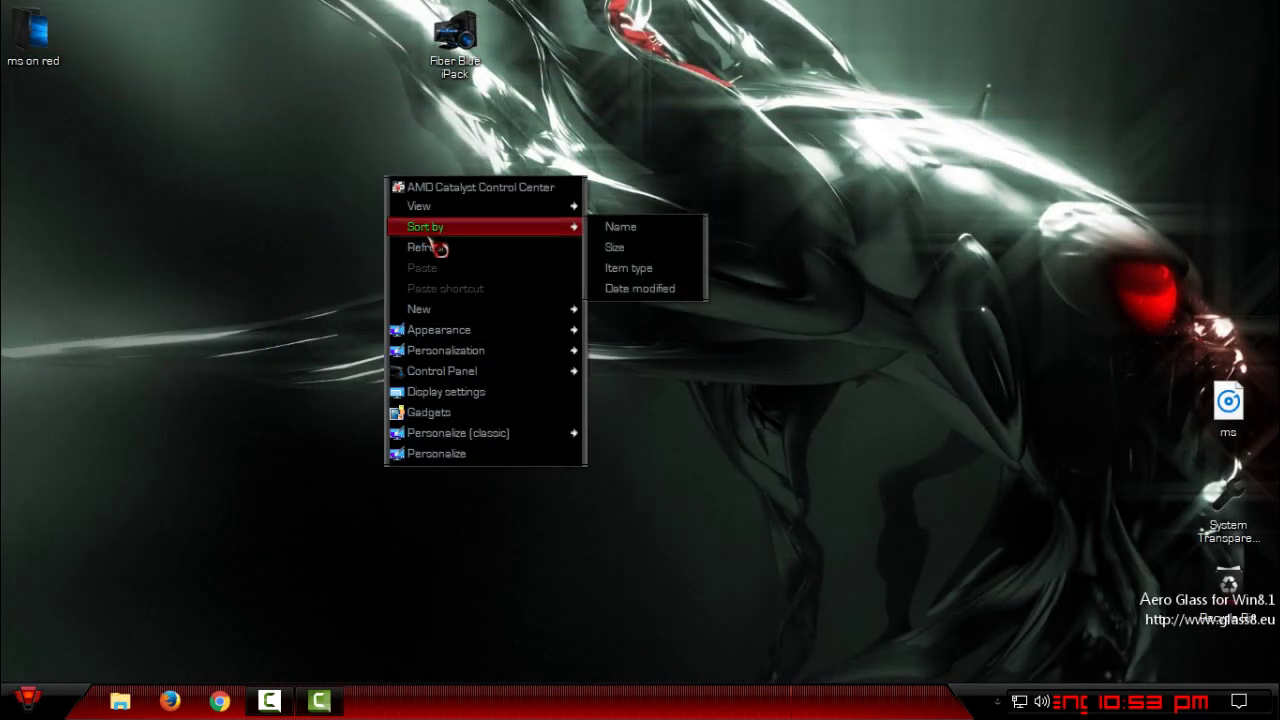
click(433, 246)
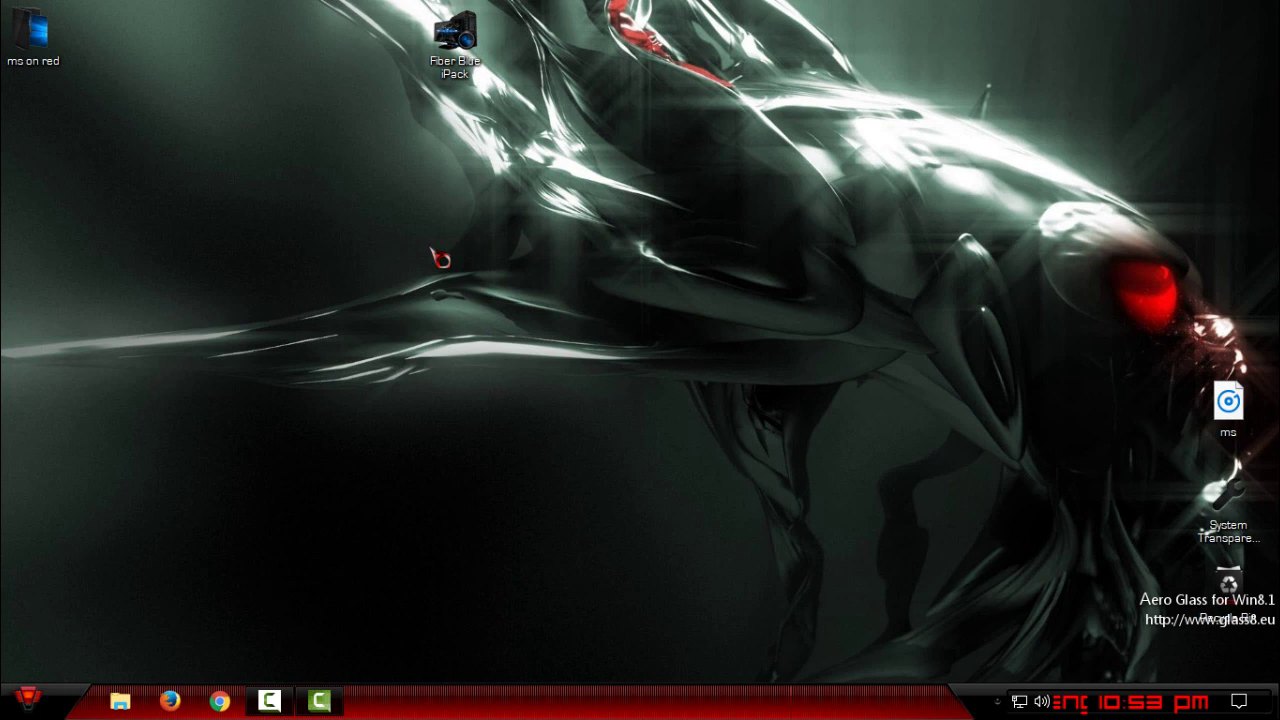